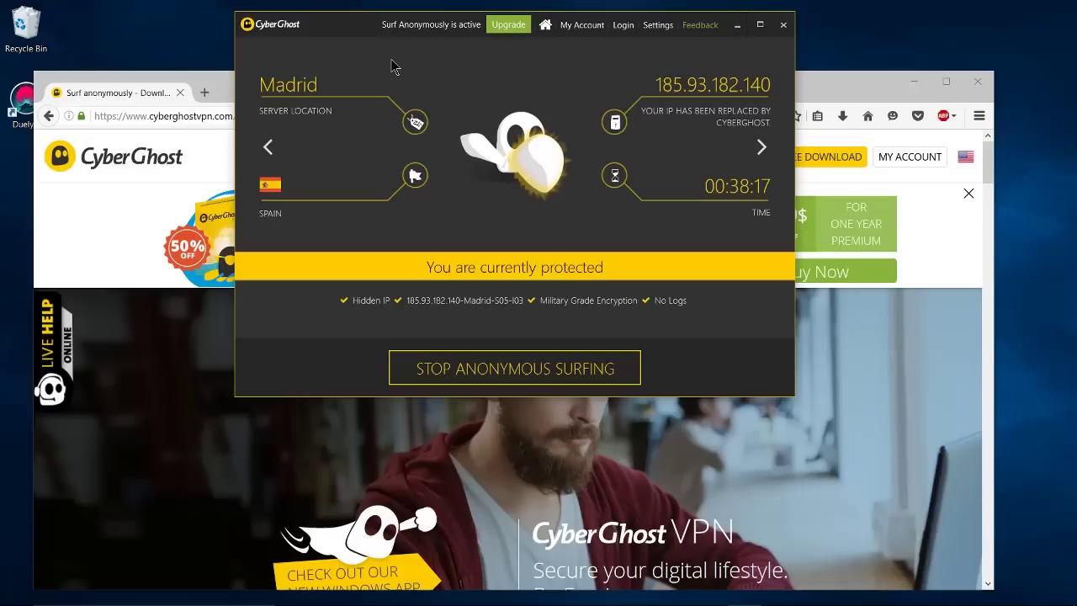
- Bring the browser with the CyberGhost website to the front and highlight the en_us part of its address
left_click(89, 92)
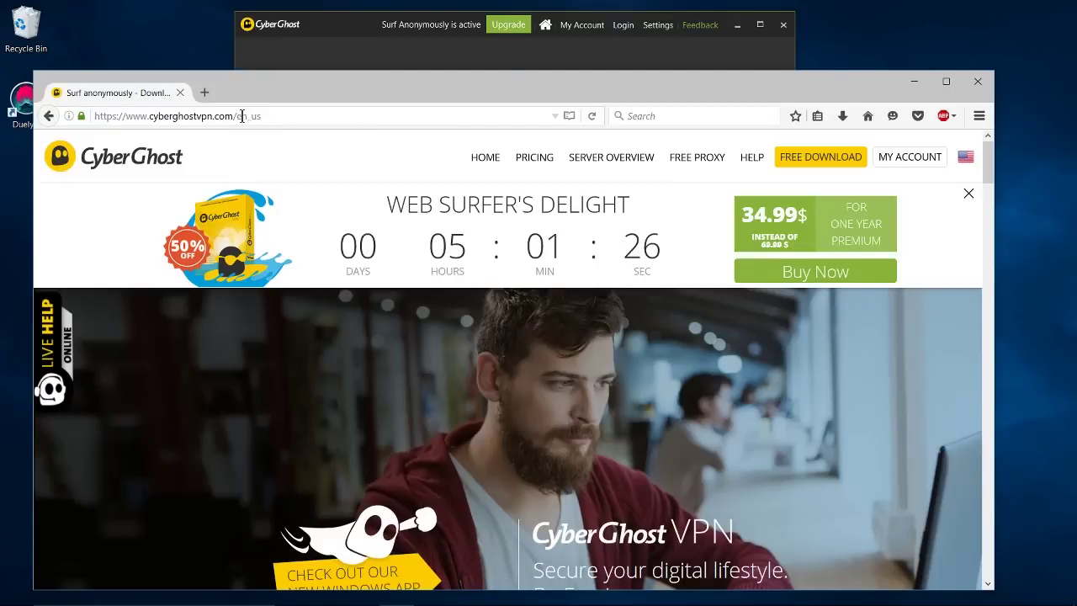
left_click_drag(264, 117, 237, 118)
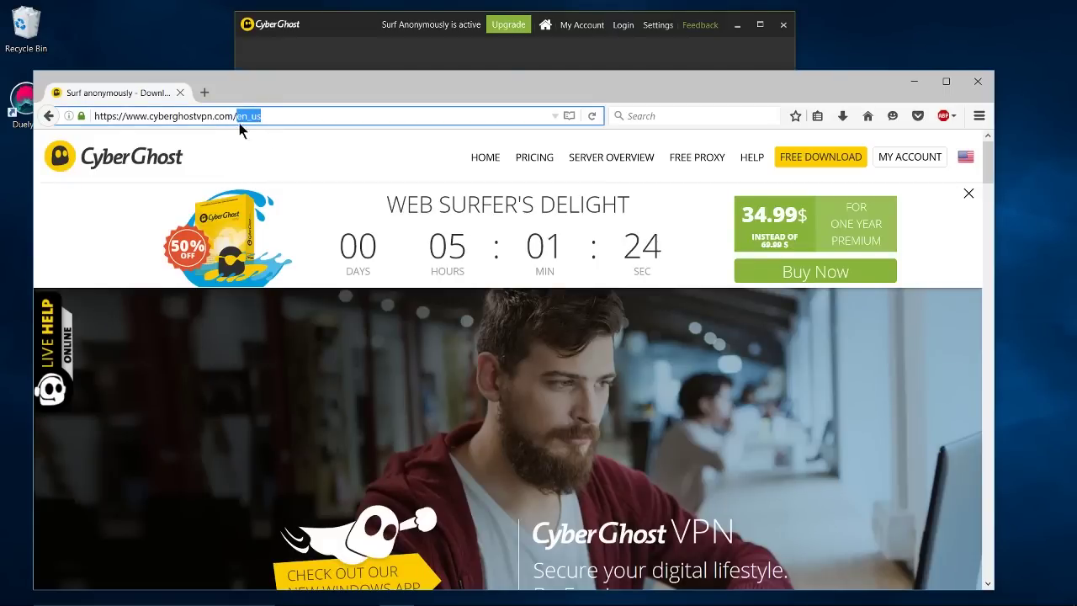
double_click(244, 118)
left_click_drag(239, 118, 277, 117)
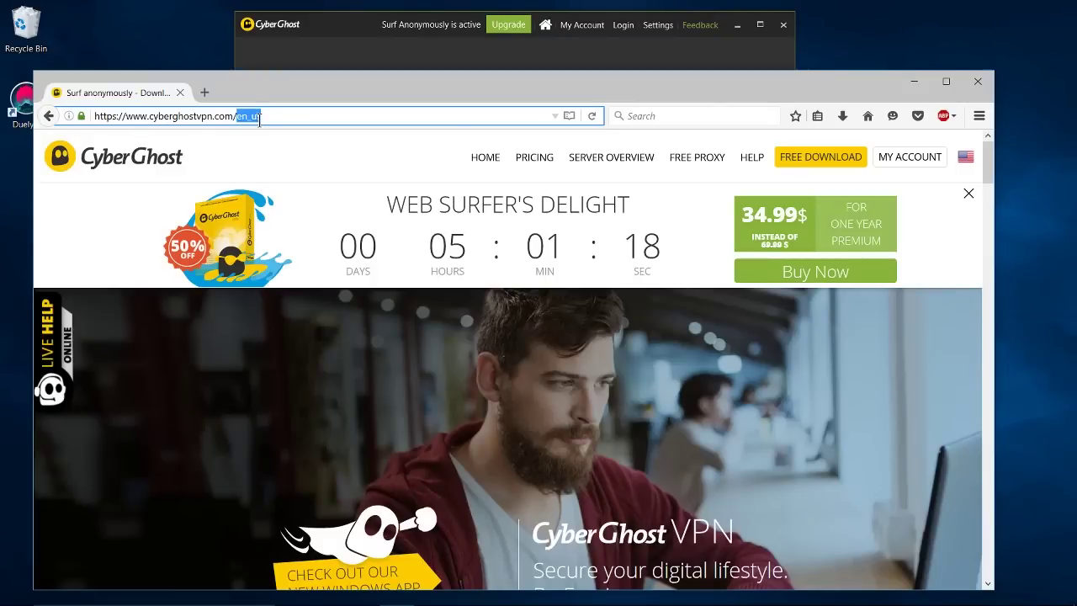
left_click(262, 117)
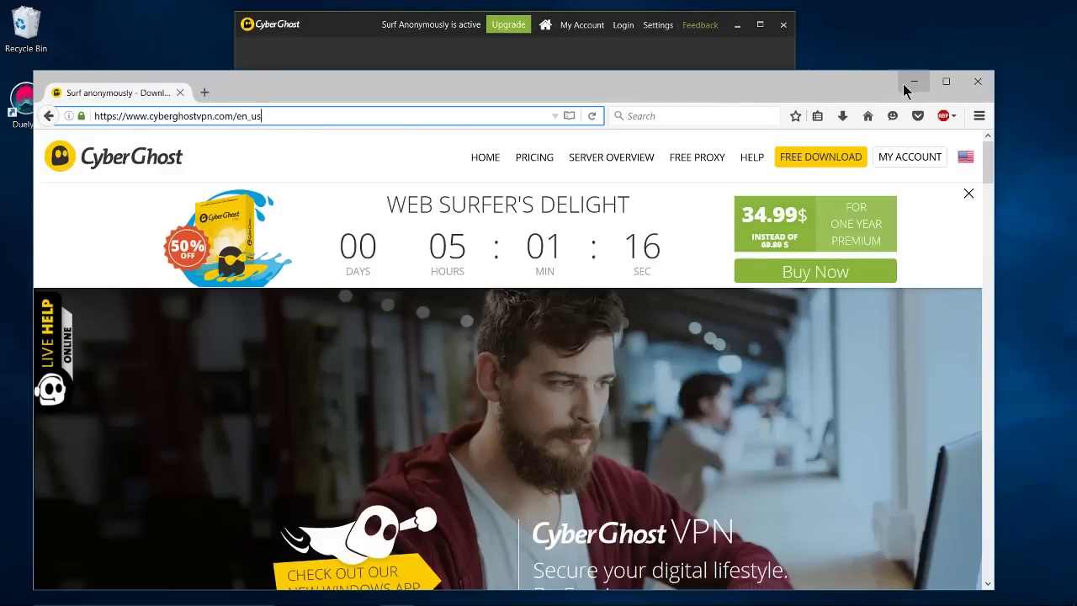
- Request the free CyberGhost VPN 6 download from the website and save the installer CyberGhost_6.0.2.1985.exe
left_click(822, 170)
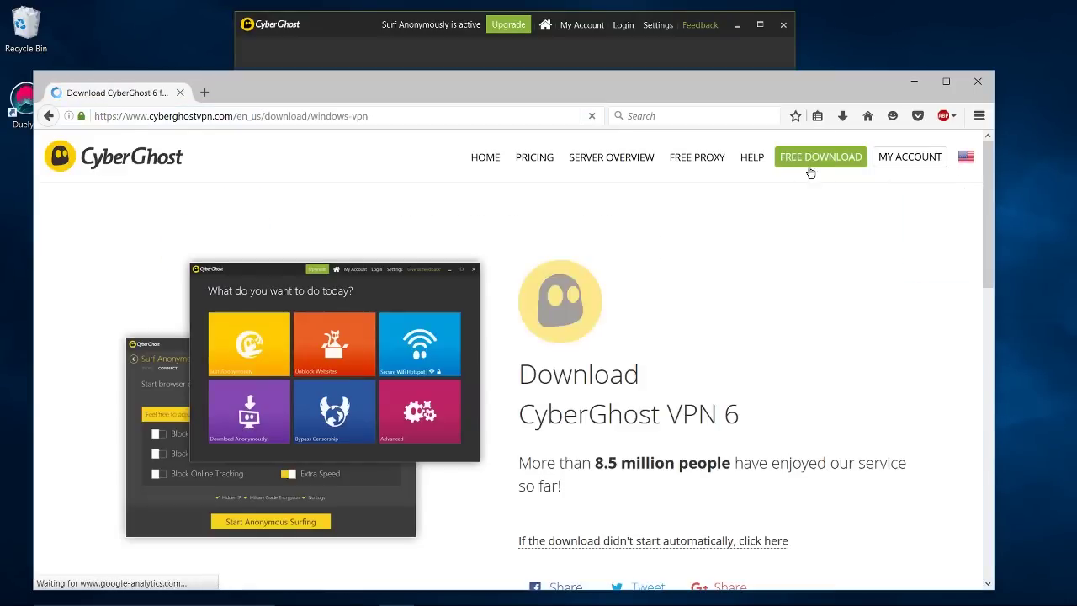
left_click_drag(704, 96, 727, 100)
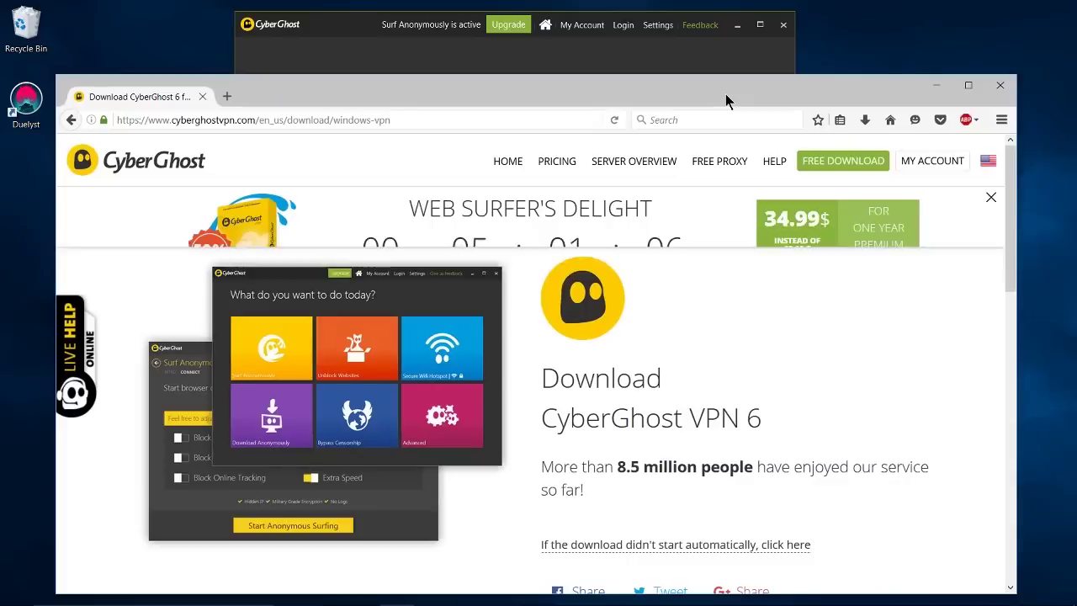
left_click_drag(386, 223, 268, 25)
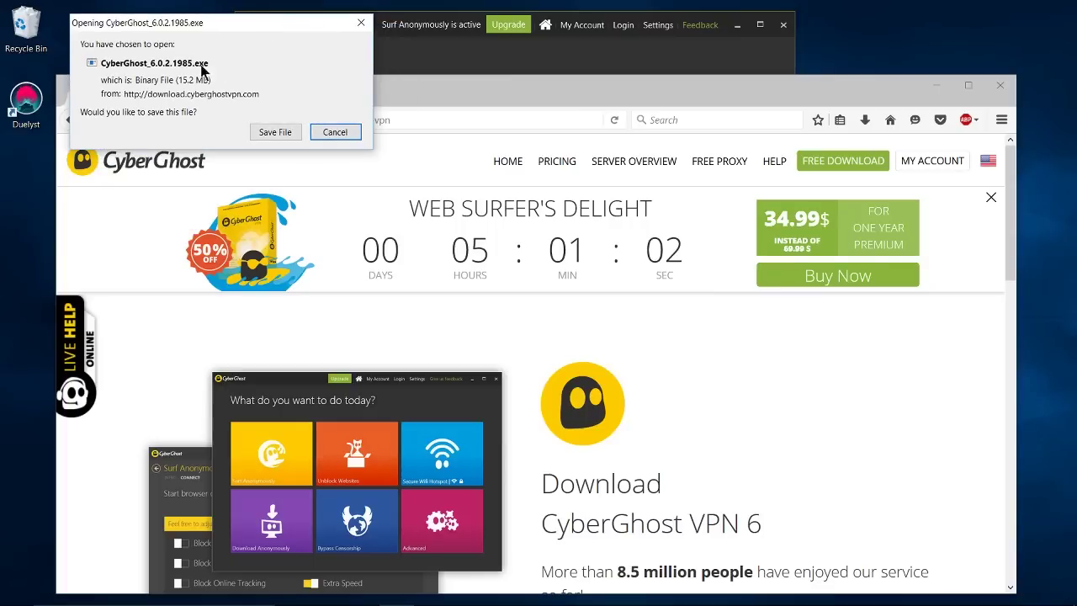
left_click(270, 132)
- Switch to the Battle.net launcher to view its Hearthstone page and minimise it to return to the browser
left_click(627, 66)
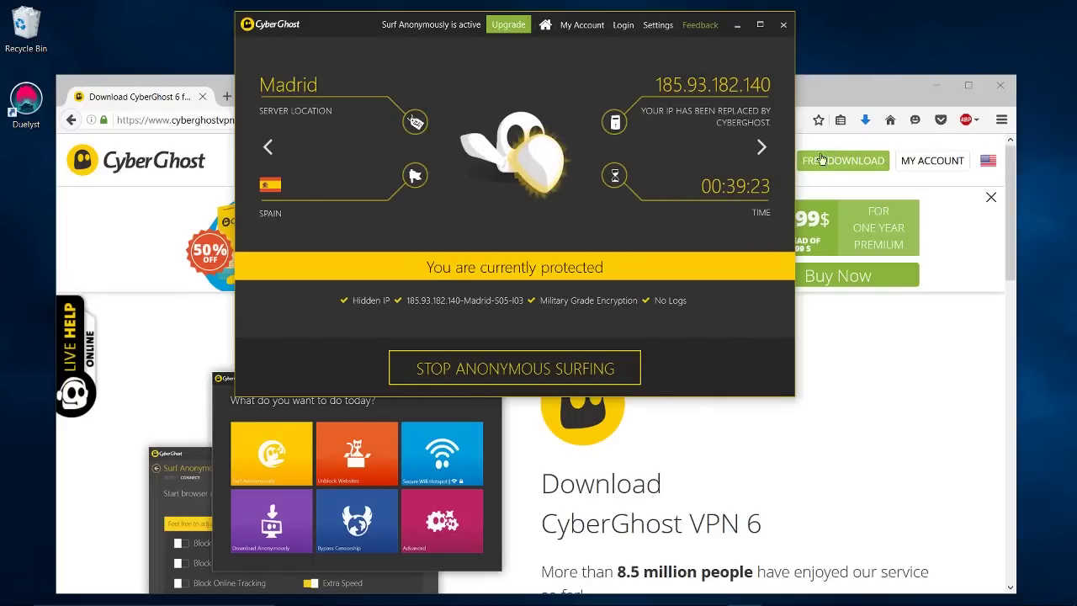
left_click(873, 89)
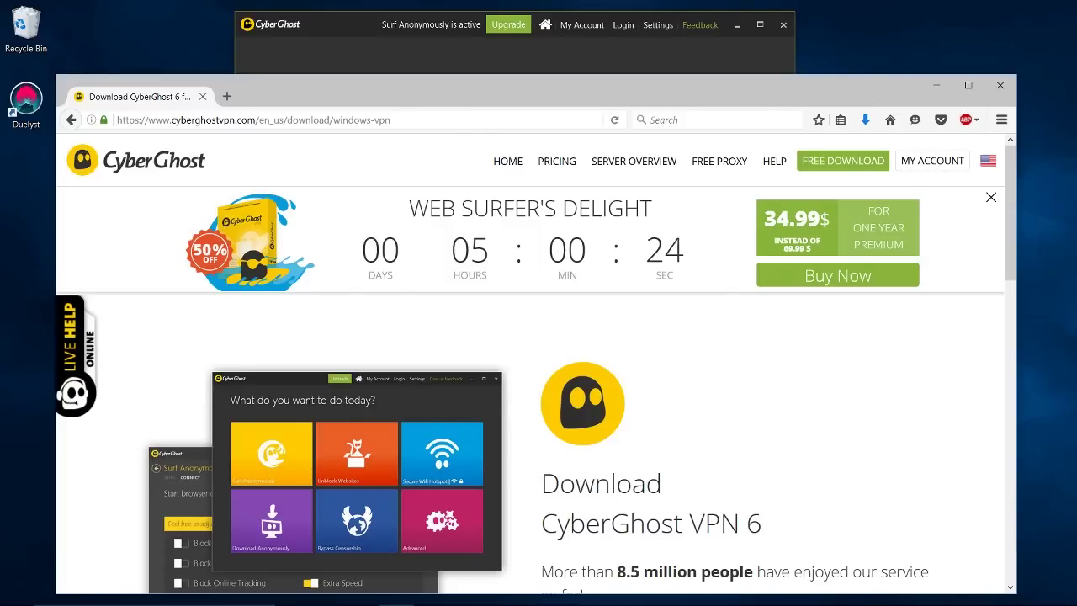
mouse_move(512, 600)
left_click(779, 592)
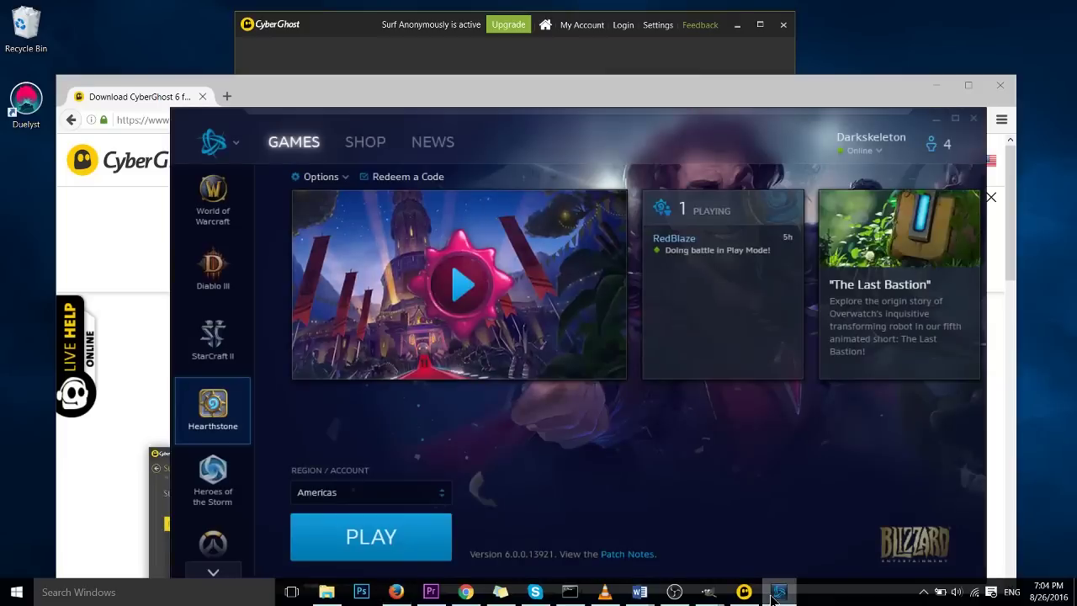
left_click_drag(629, 125, 616, 101)
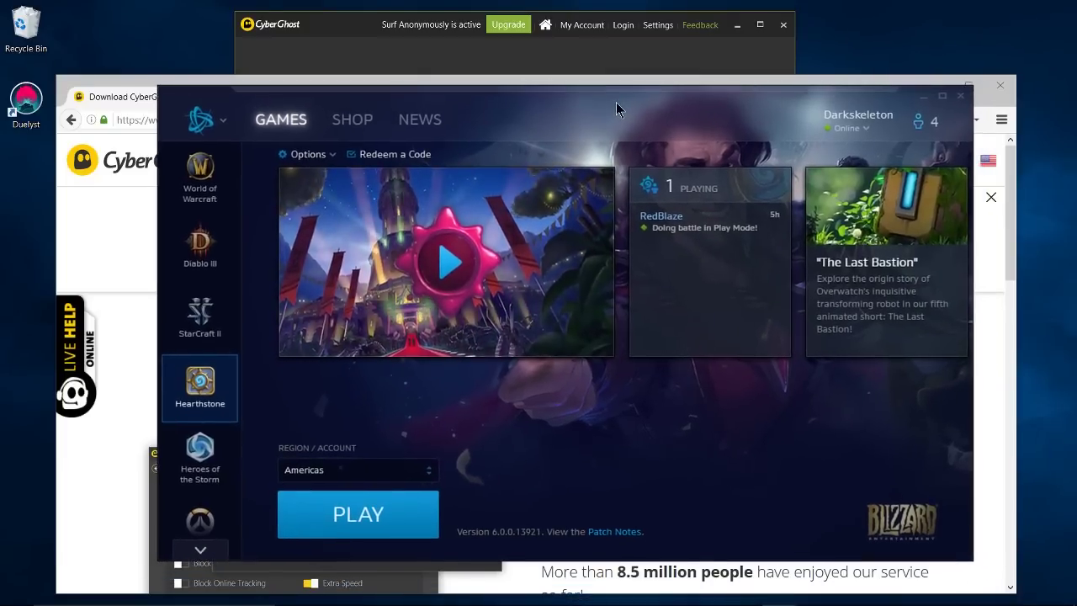
left_click(924, 98)
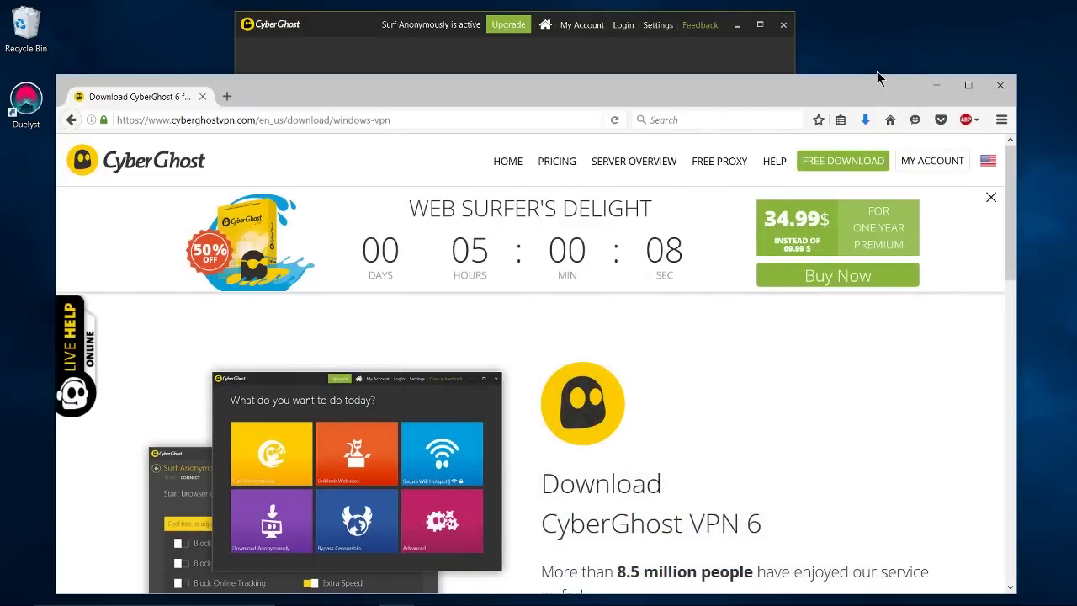
- Run the downloaded CyberGhost_6.0.2.1985(1).exe installer and move its setup window clear of the page
left_click(865, 119)
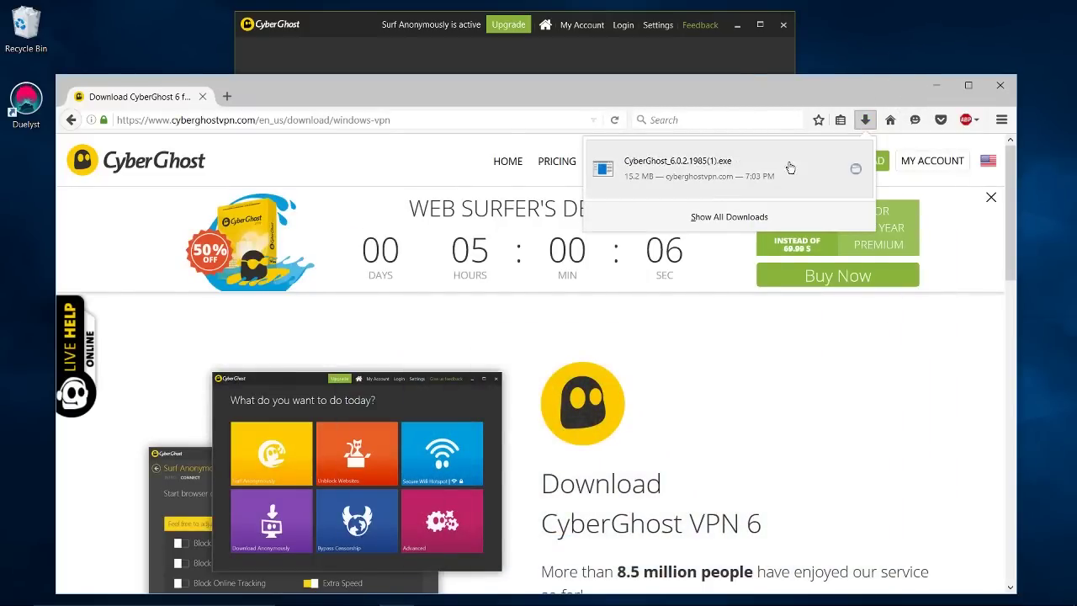
left_click(732, 182)
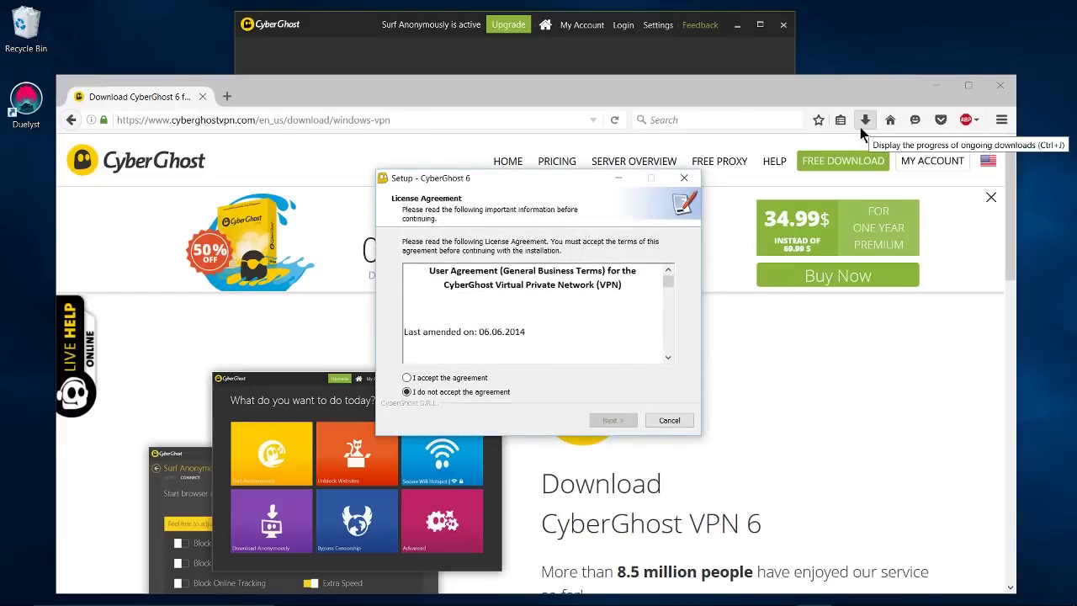
left_click_drag(487, 183, 747, 41)
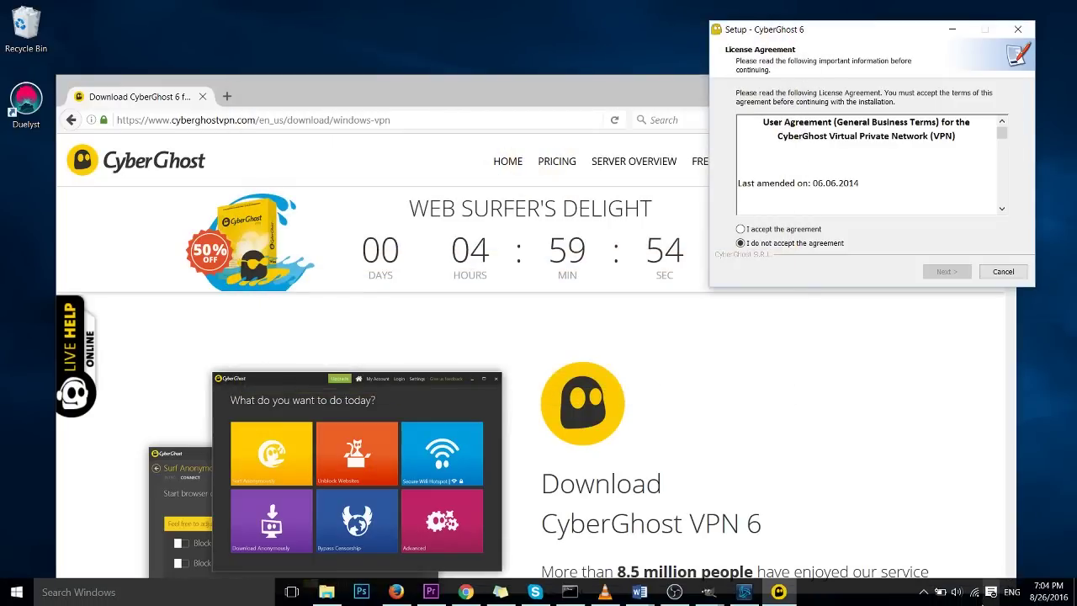
- Disconnect the already running CyberGhost connection to the Madrid server in Spain
left_click(923, 592)
left_click(910, 565)
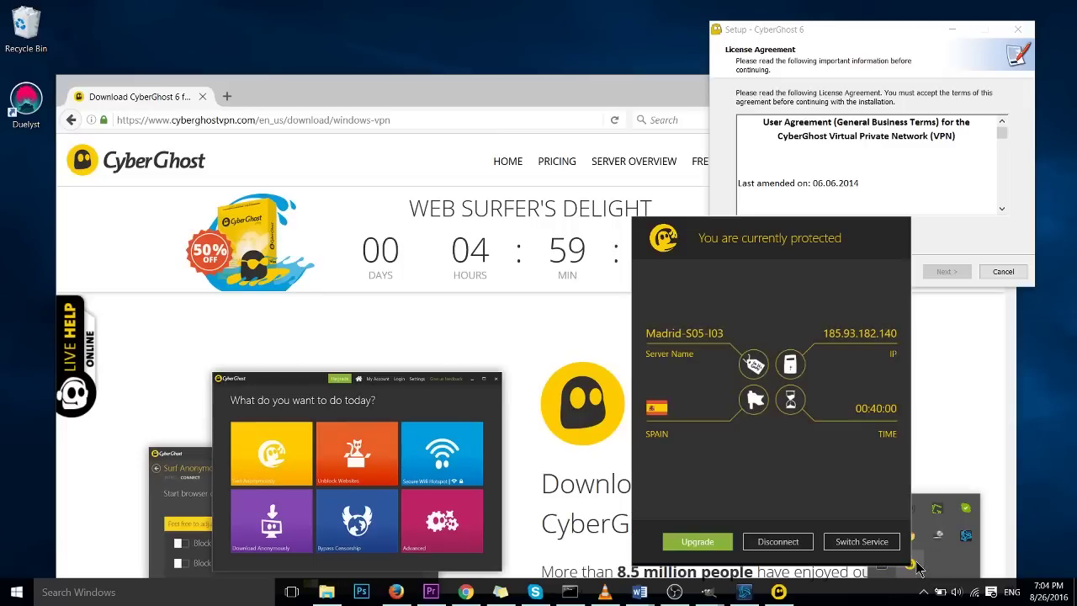
left_click(786, 548)
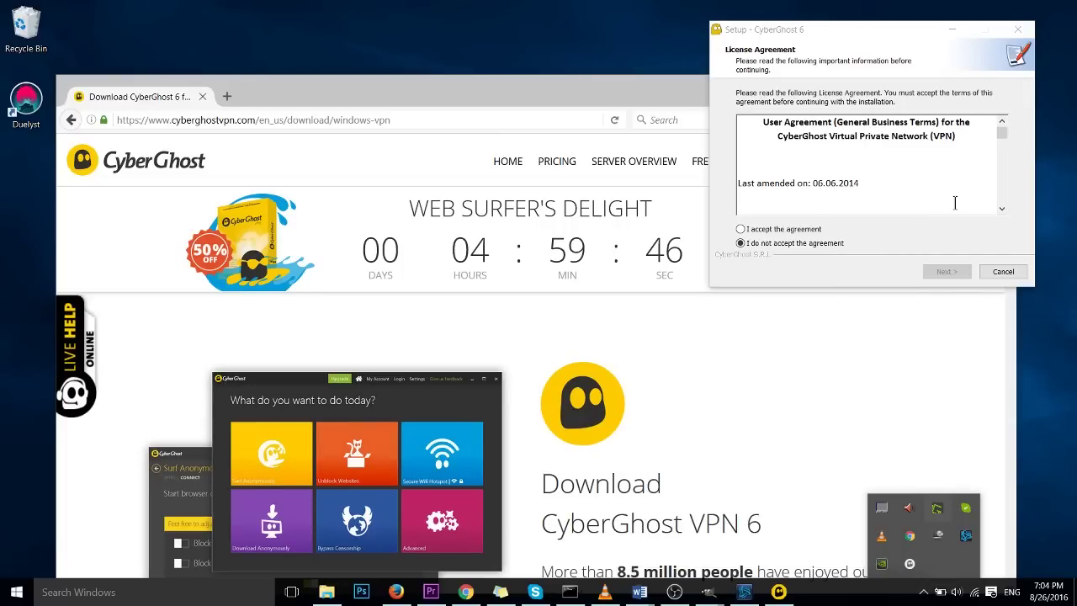
- Accept the license agreement and install CyberGhost 6, letting setup automatically close the applications that use its files
left_click(811, 228)
left_click_drag(862, 32, 692, 48)
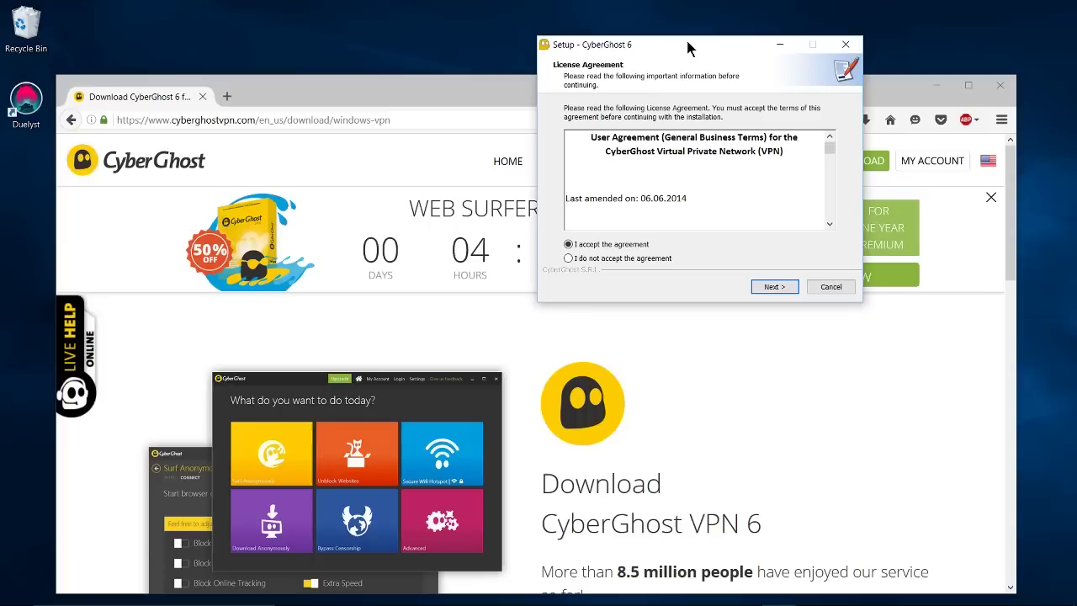
left_click(772, 287)
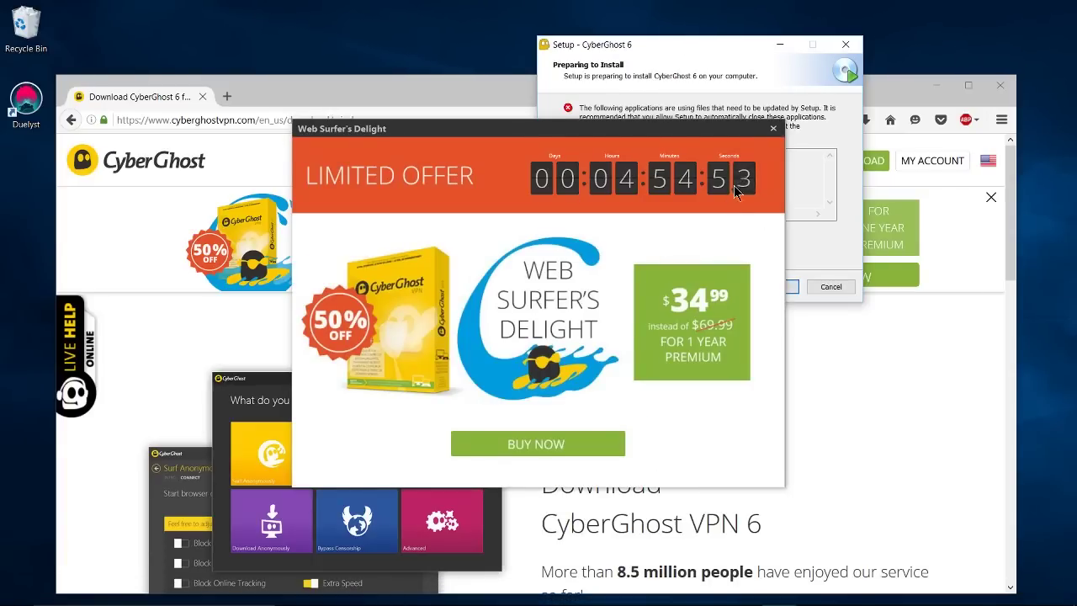
left_click(774, 128)
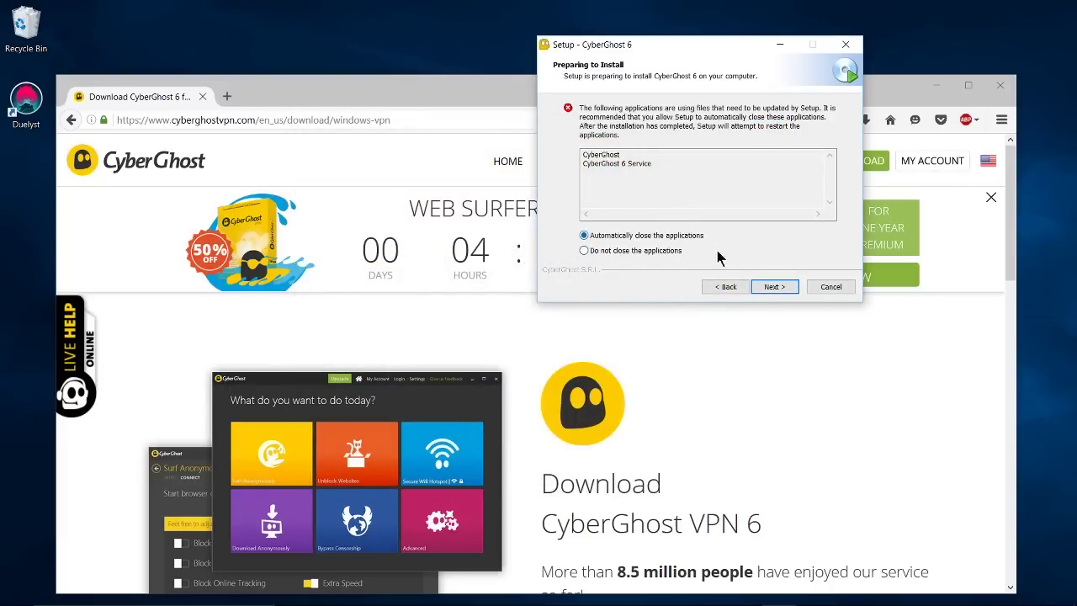
left_click(775, 287)
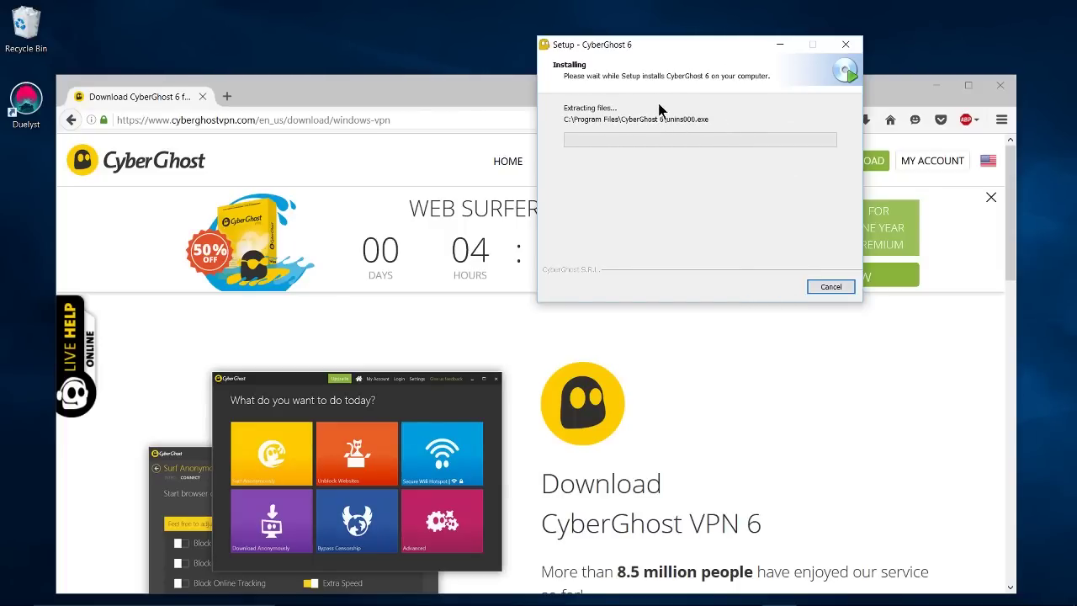
left_click_drag(687, 47, 532, 39)
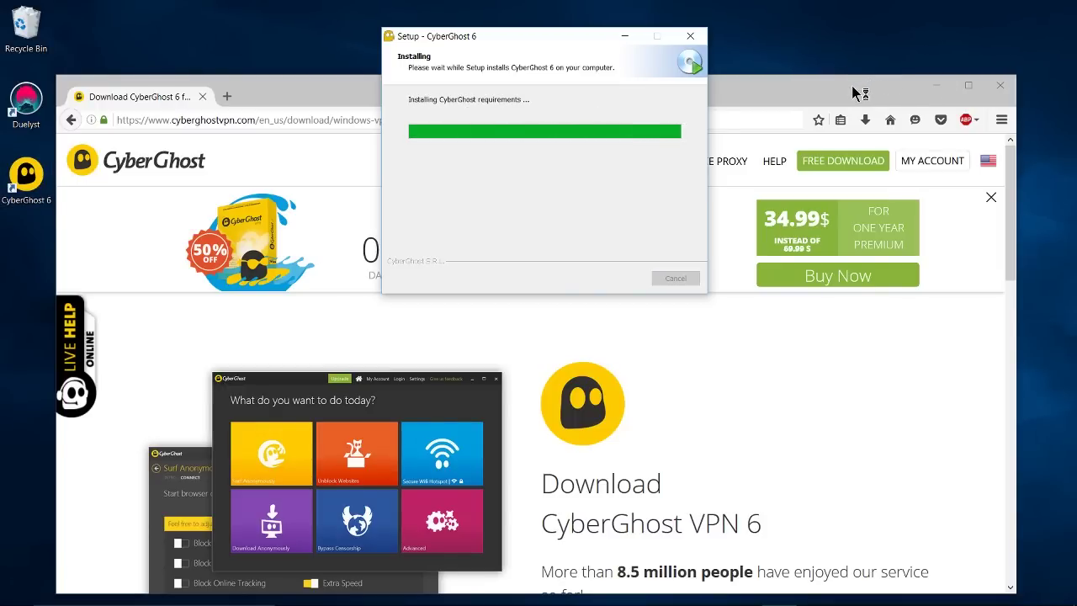
- Launch CyberGhost 6 from its desktop shortcut and dismiss the Web Surfer's Delight offer
left_click_drag(852, 85, 882, 88)
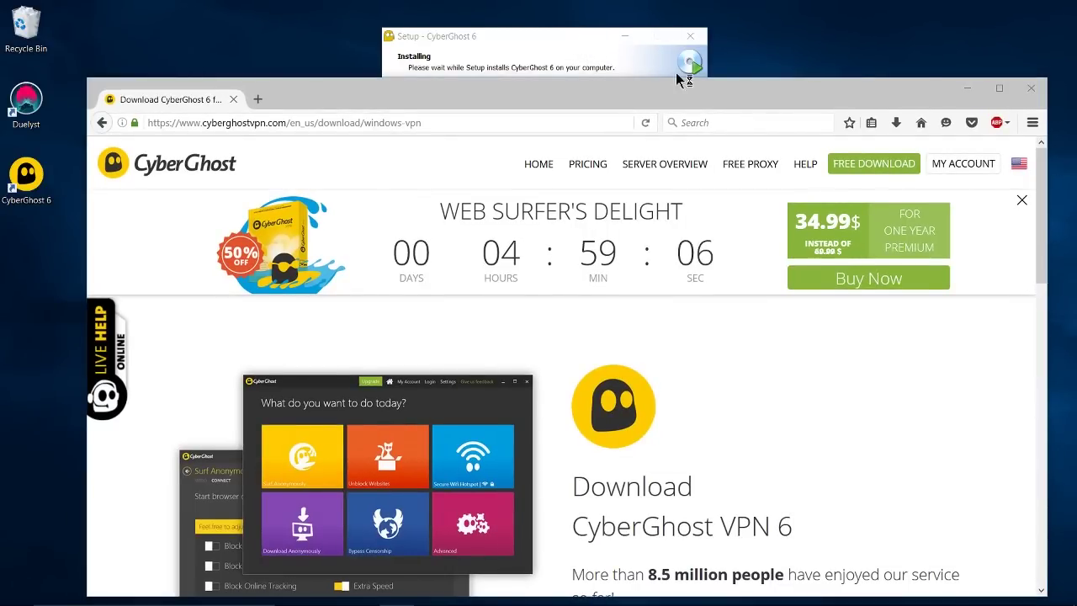
left_click(970, 89)
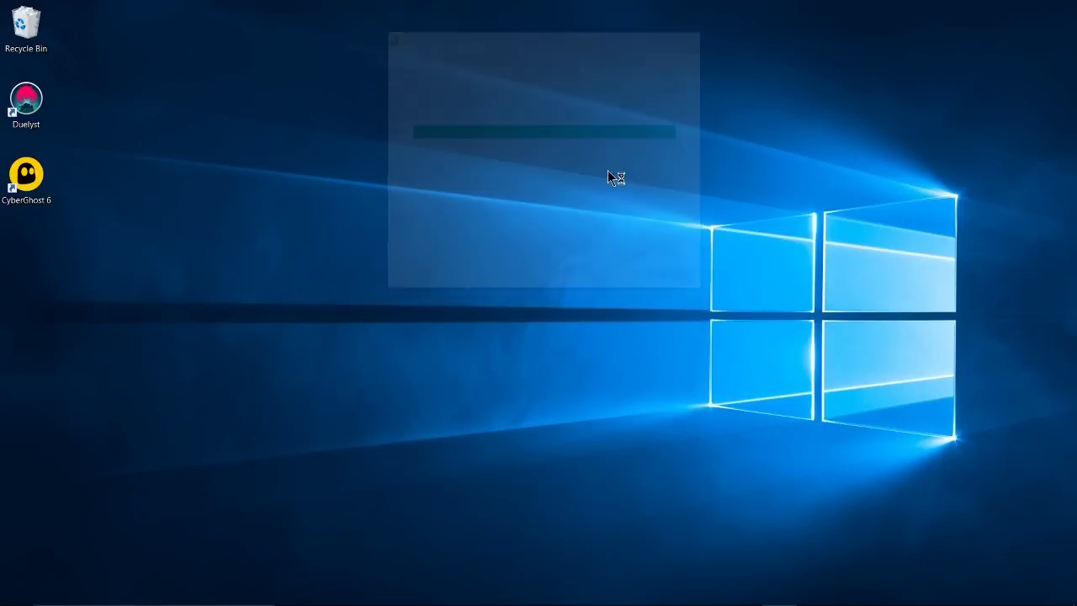
double_click(28, 187)
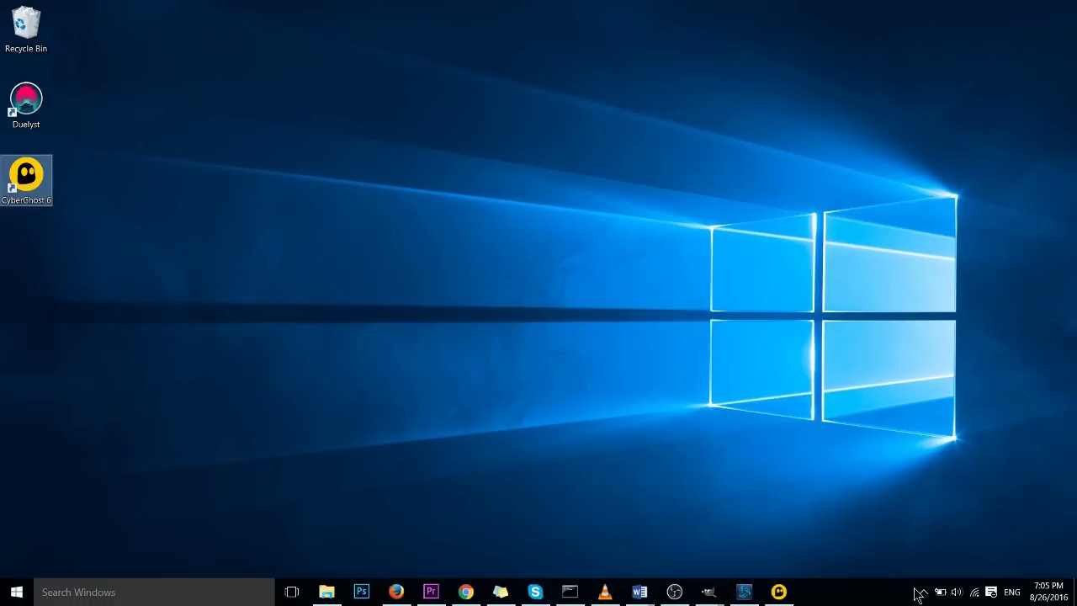
left_click(924, 592)
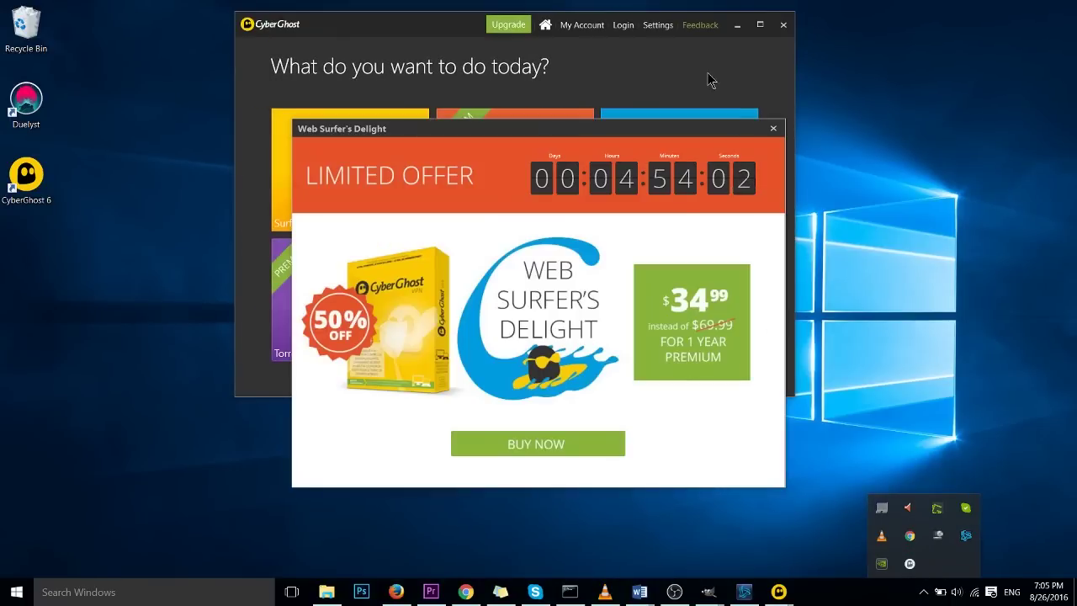
left_click(773, 129)
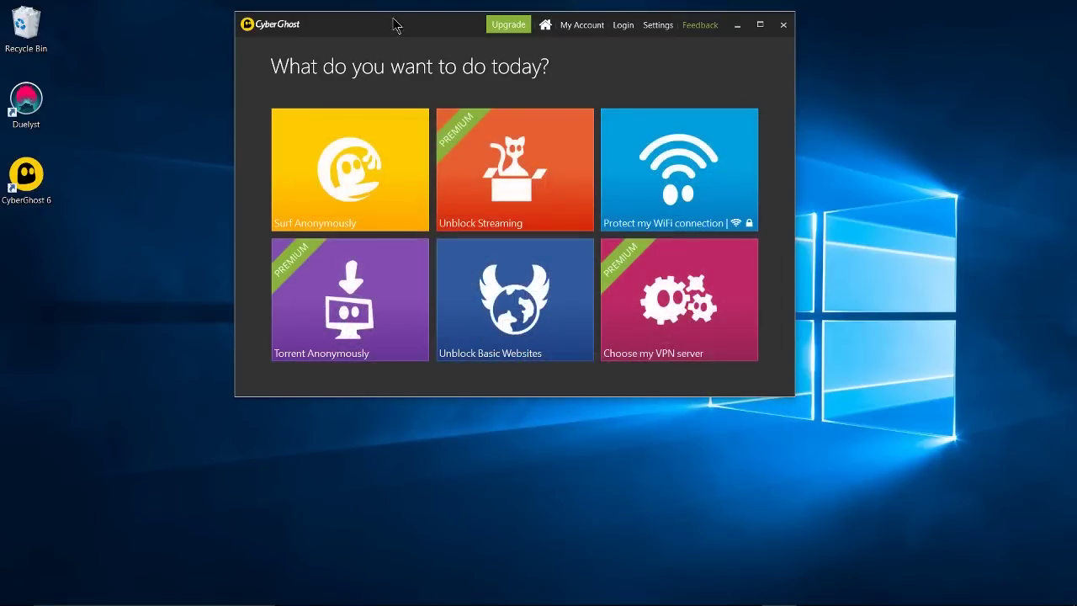
- Start anonymous surfing through Surf Anonymously with the country left on Automatic and the default browser in incognito mode
left_click_drag(394, 25, 426, 69)
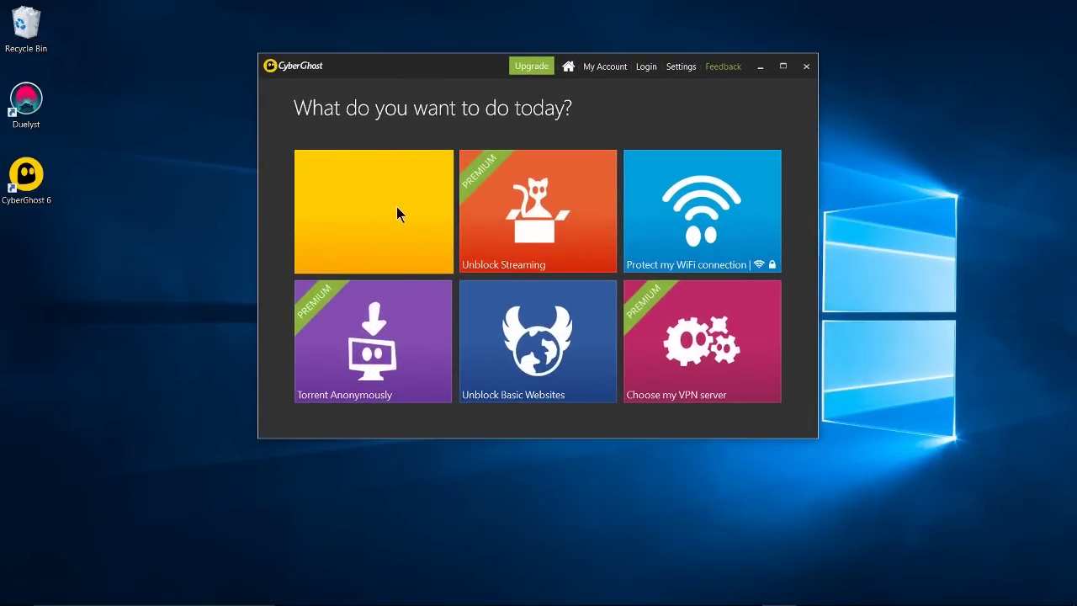
left_click(402, 205)
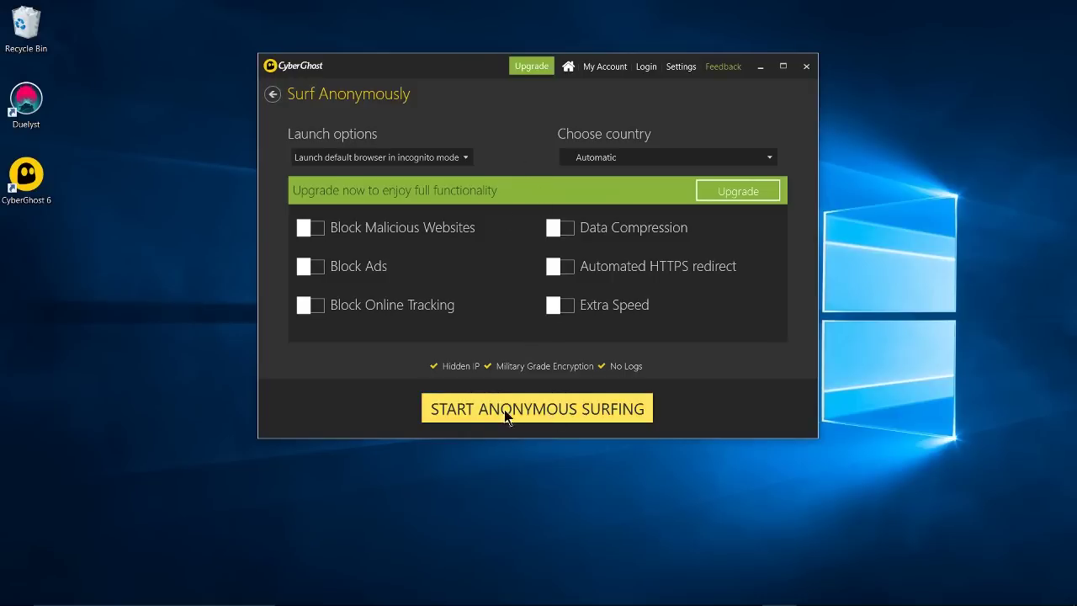
left_click(589, 420)
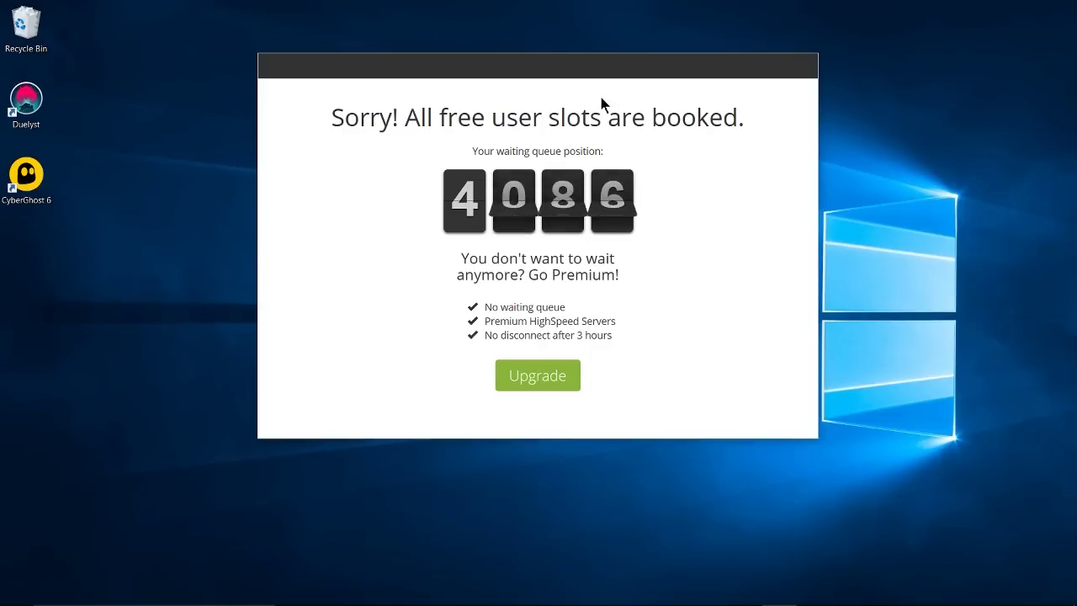
left_click_drag(616, 74, 602, 105)
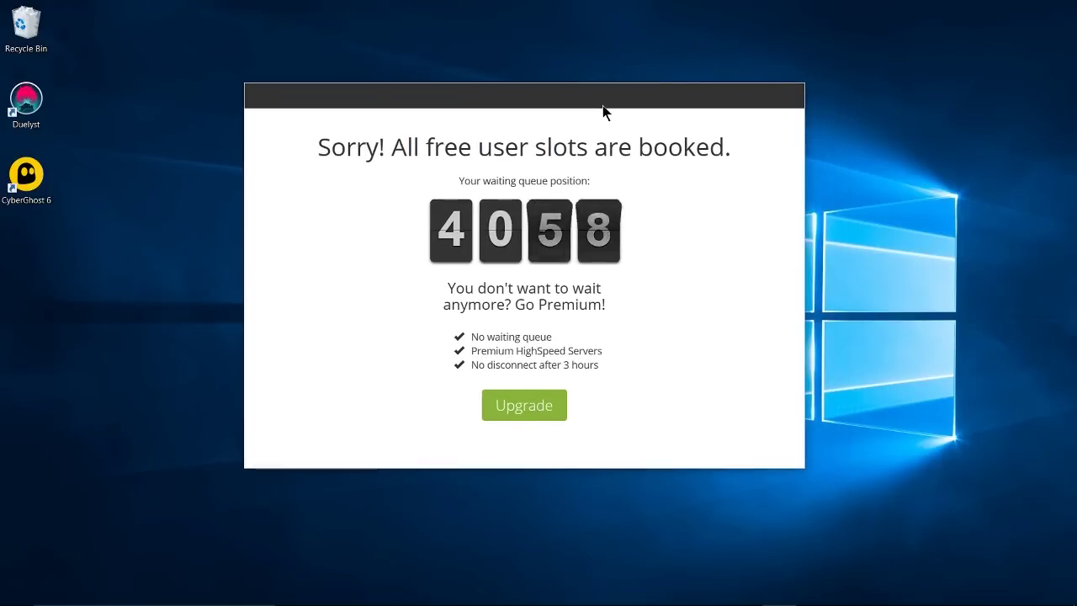